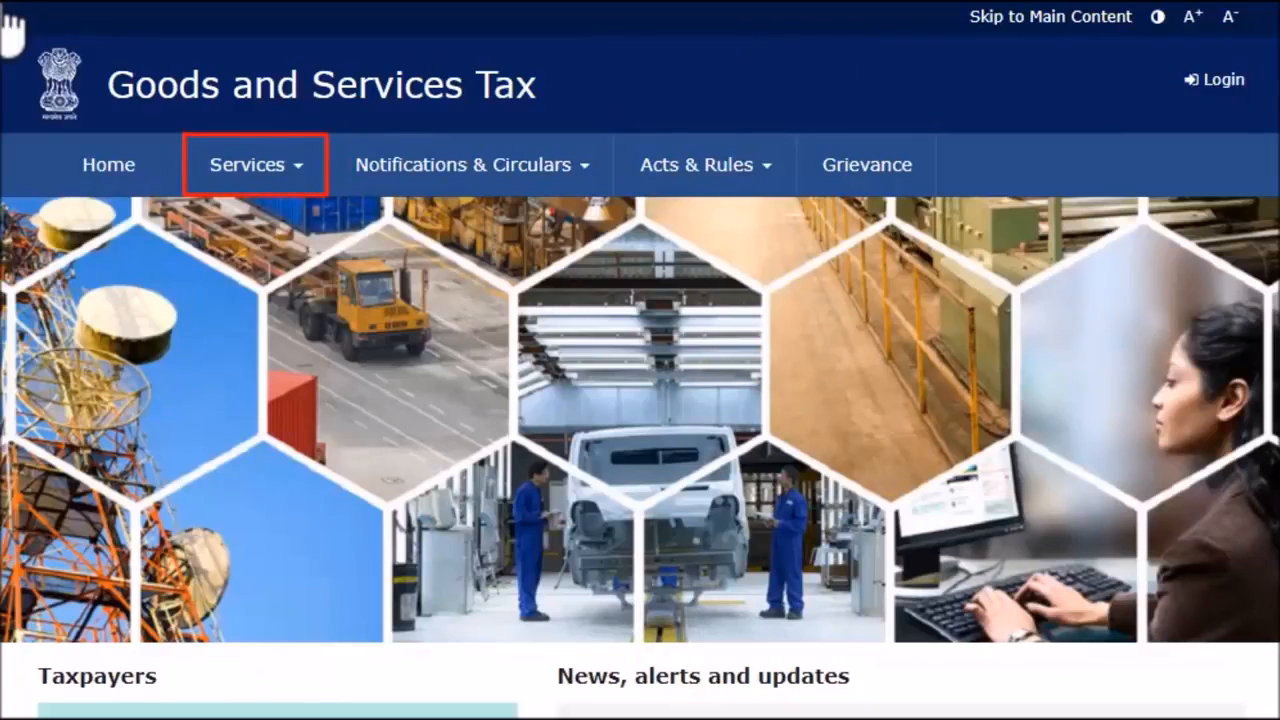
Reveal the Registration options, including New Registration, under the portal's Services menu
left_click(270, 182)
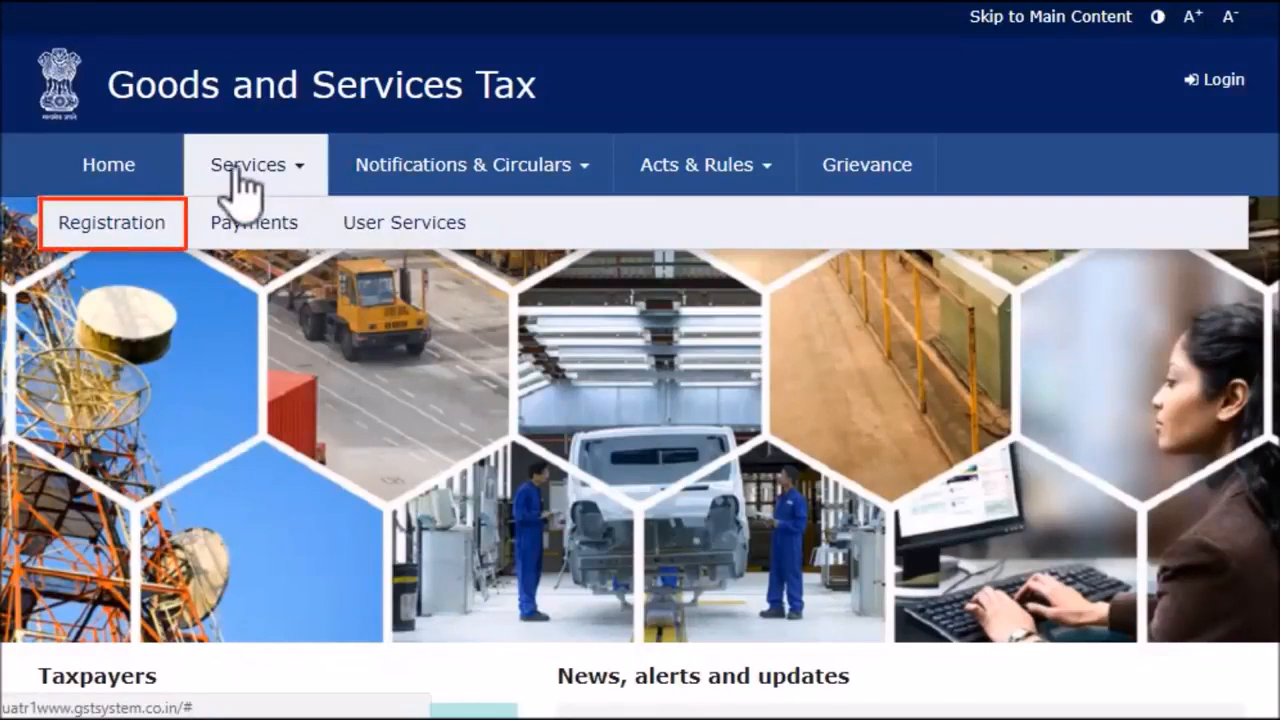
left_click(143, 240)
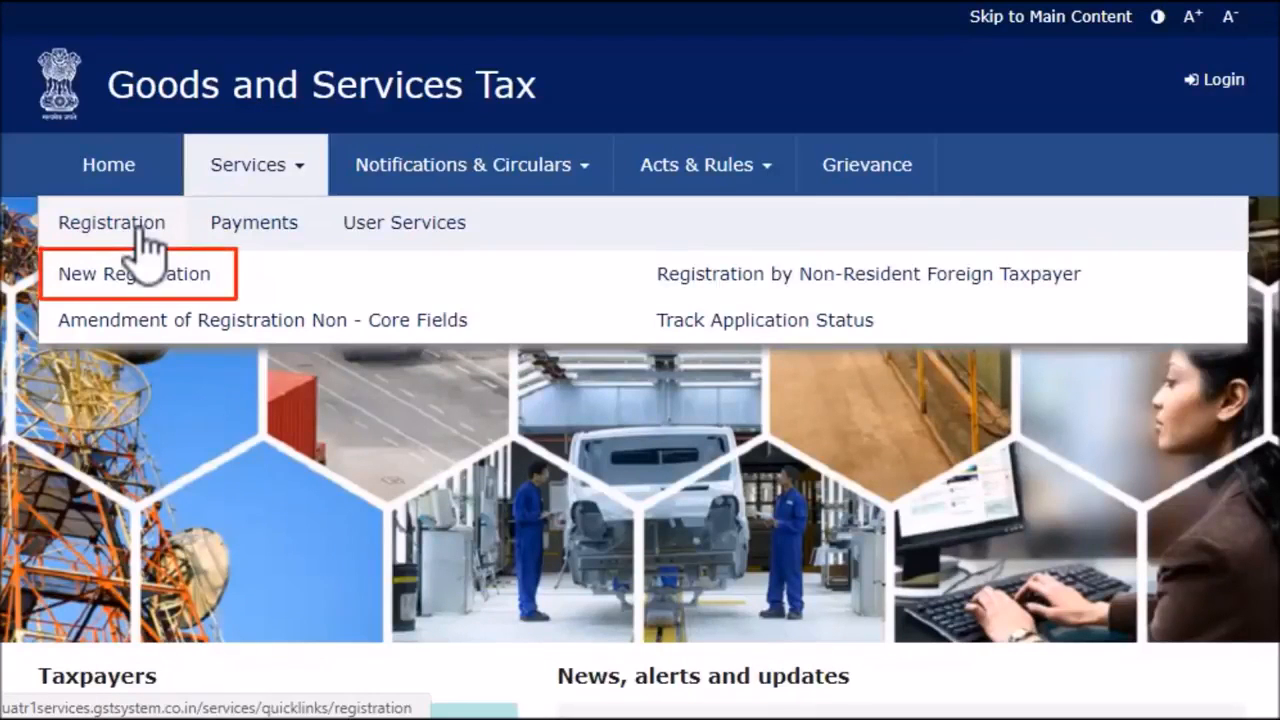
Start a New Registration and choose to continue with a Temporary Reference Number
left_click(125, 276)
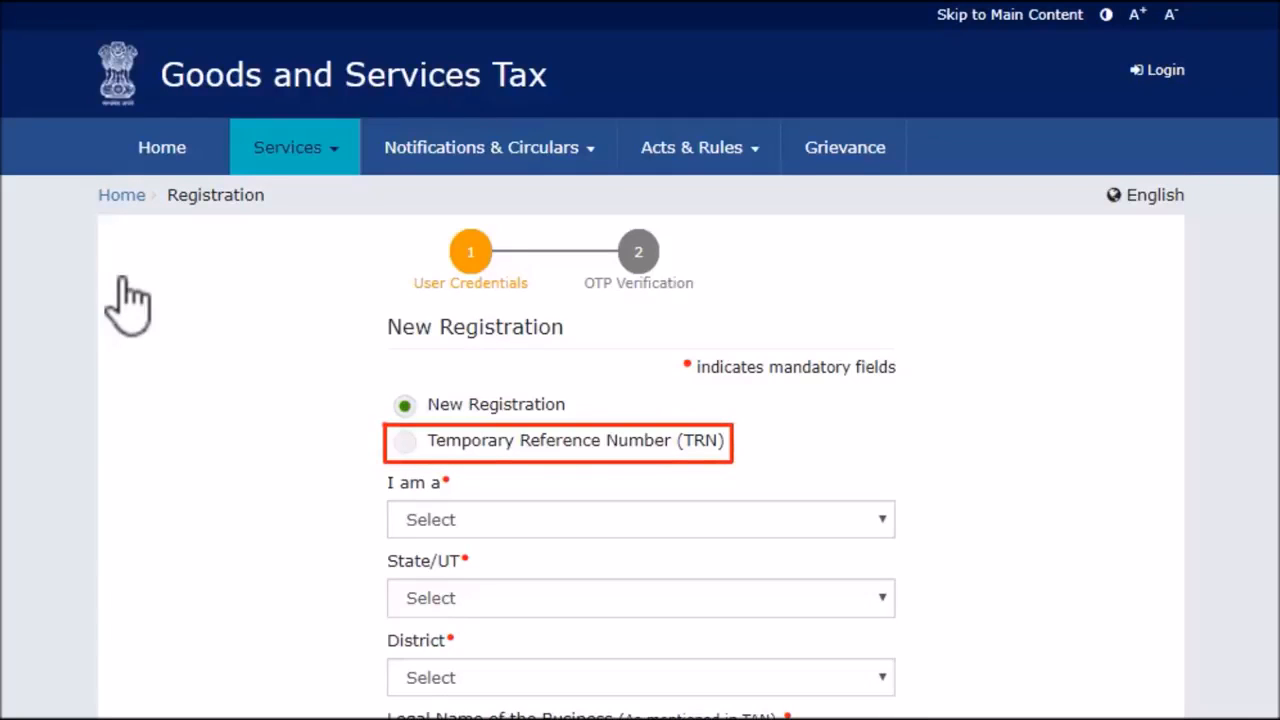
left_click(409, 441)
scroll(409, 443, "down", 1)
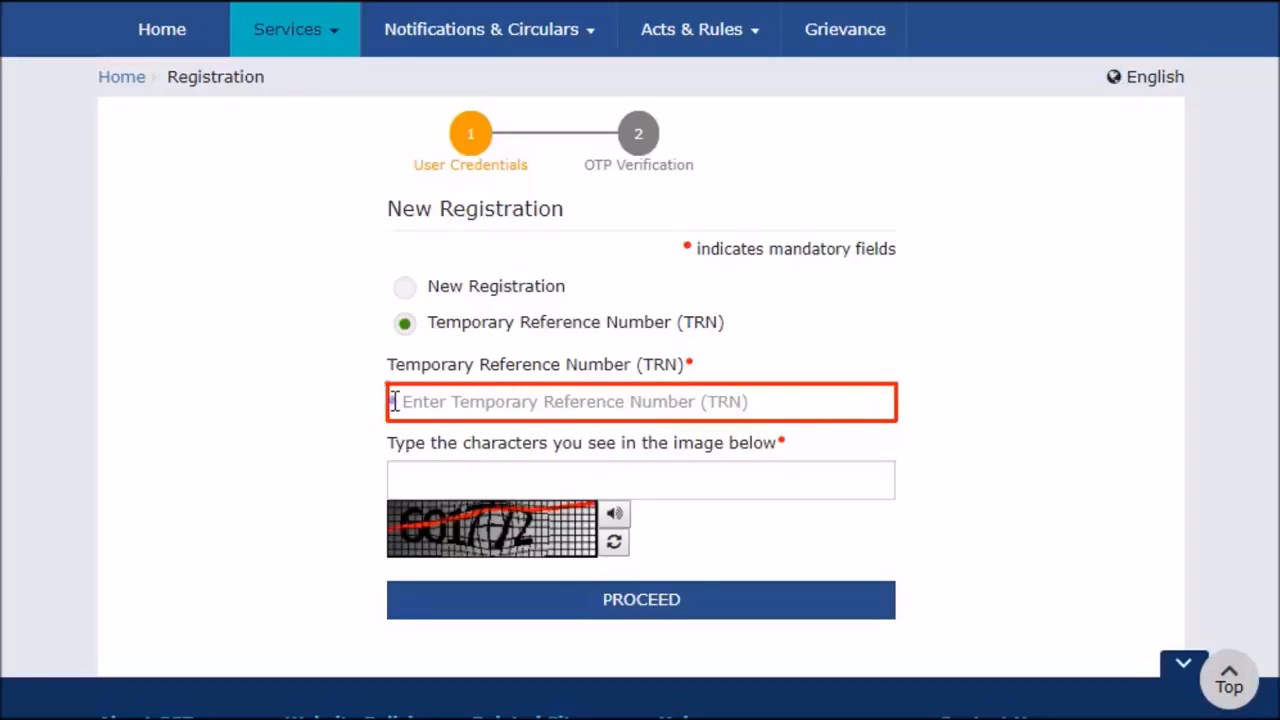
Enter the temporary reference number and captcha, then proceed to OTP verification
left_click(394, 401)
key("ctrl+v")
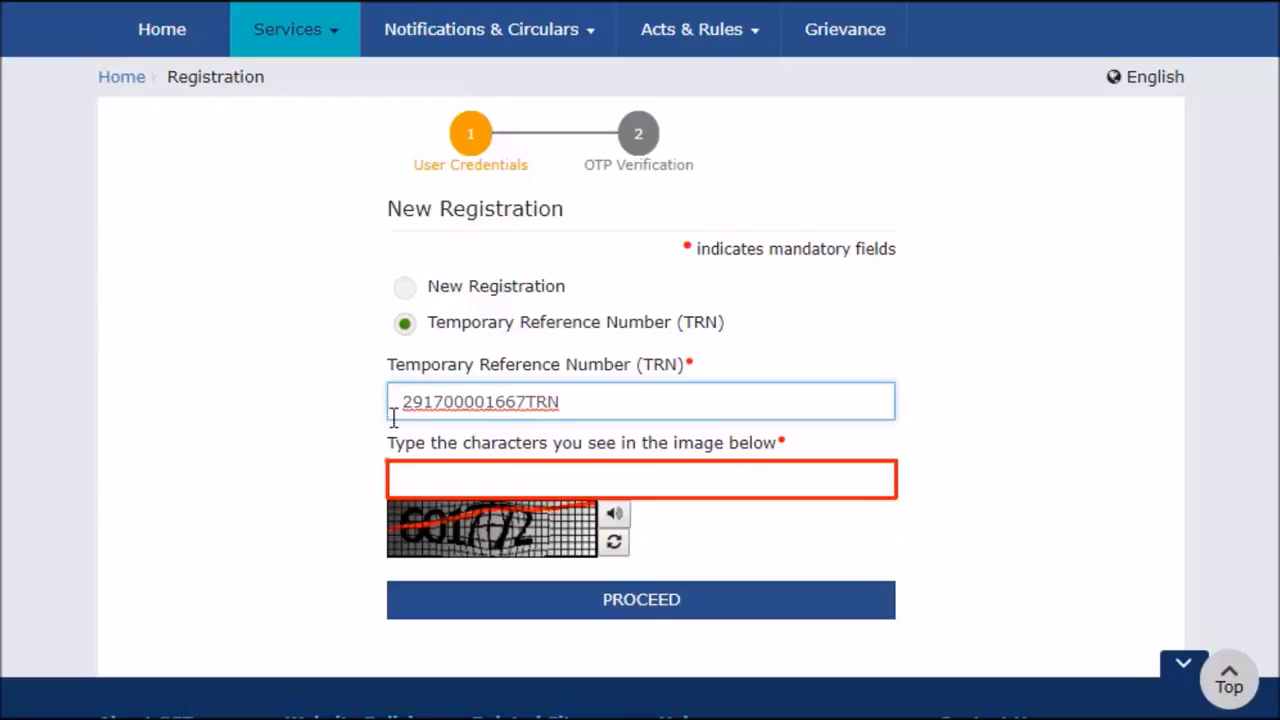
left_click(392, 476)
type("601772")
left_click(751, 600)
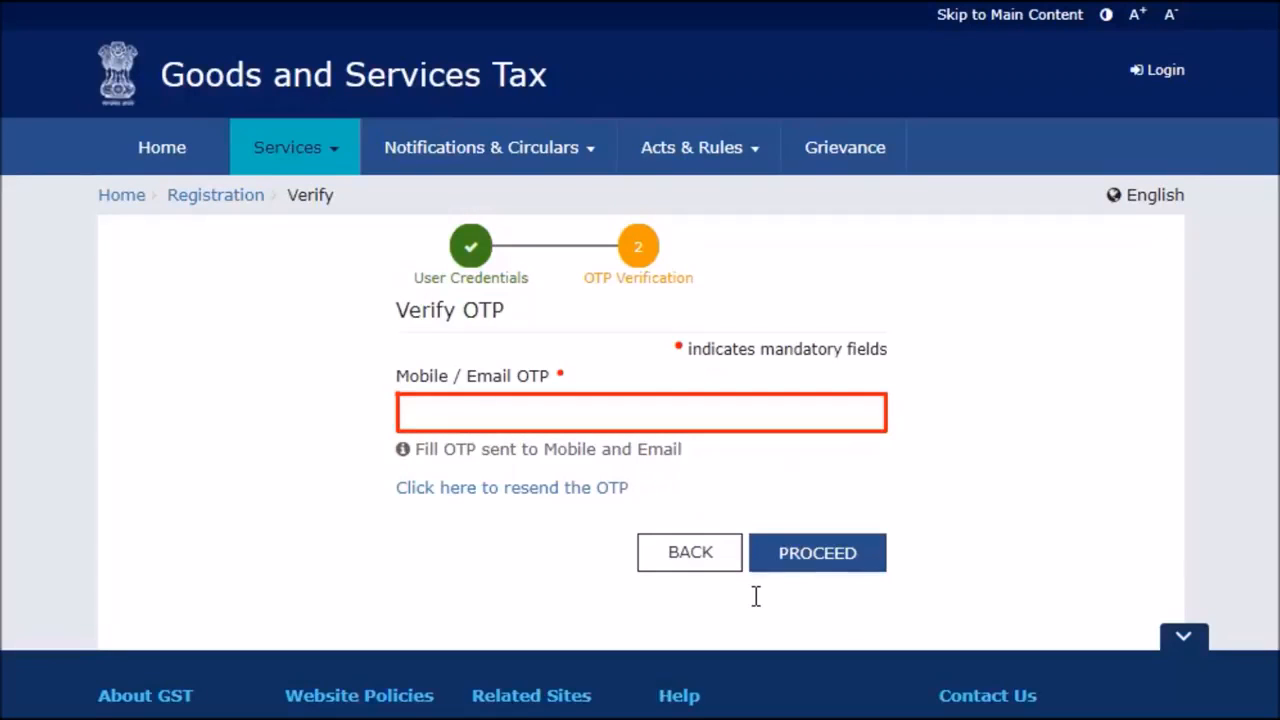
Enter the mobile/email OTP and verify it to reach the dashboard with the REG-01 draft
left_click(404, 412)
type("•••••••")
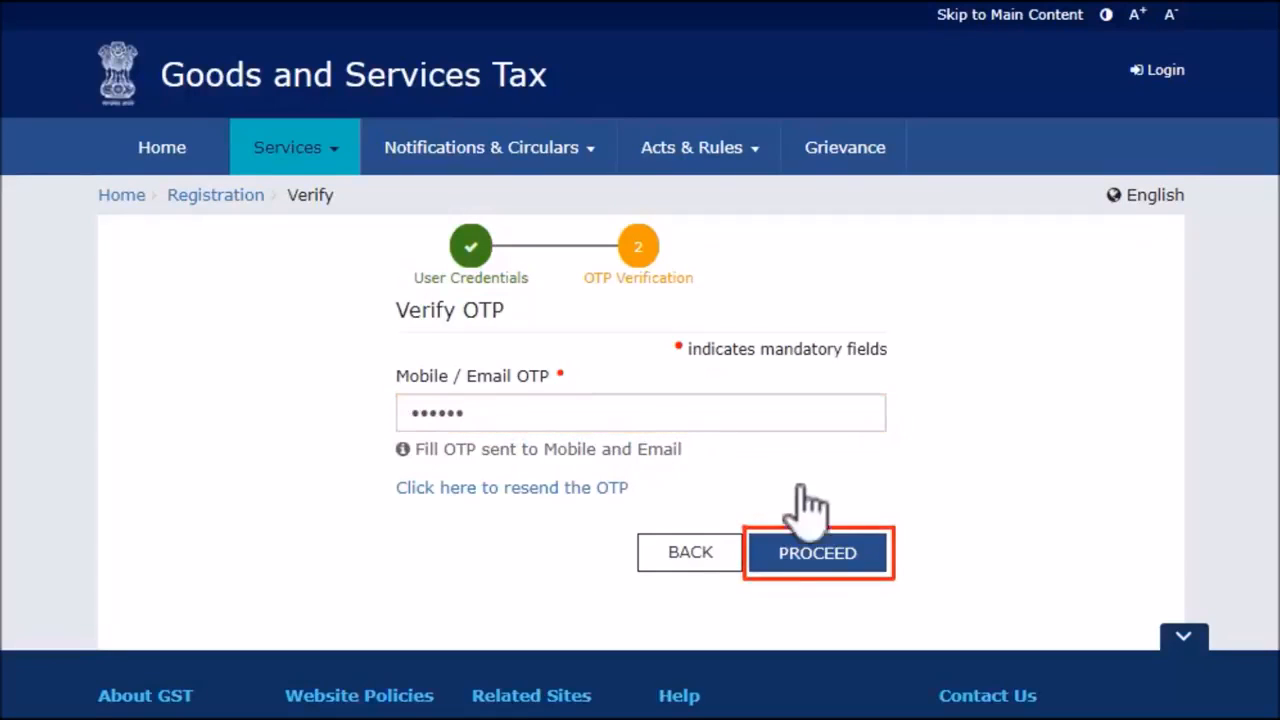
left_click(829, 548)
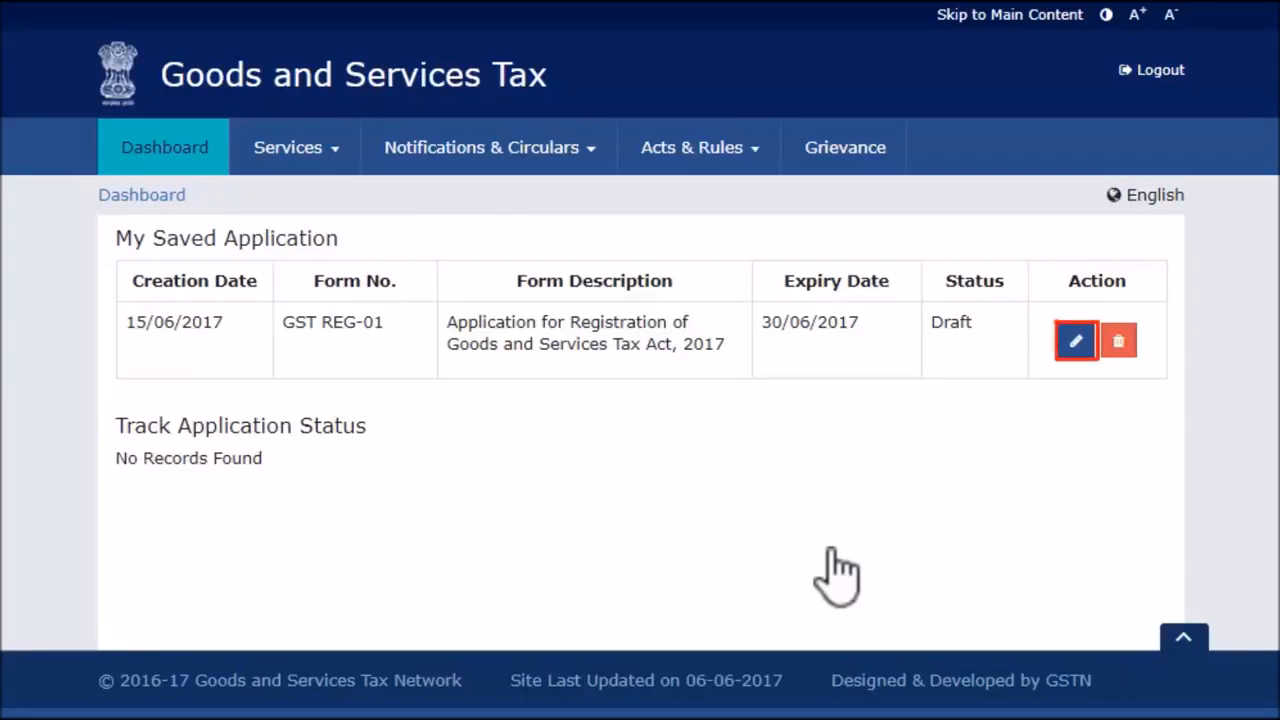
Open the draft, set business constitution to Others, and save Business Details
left_click(1076, 341)
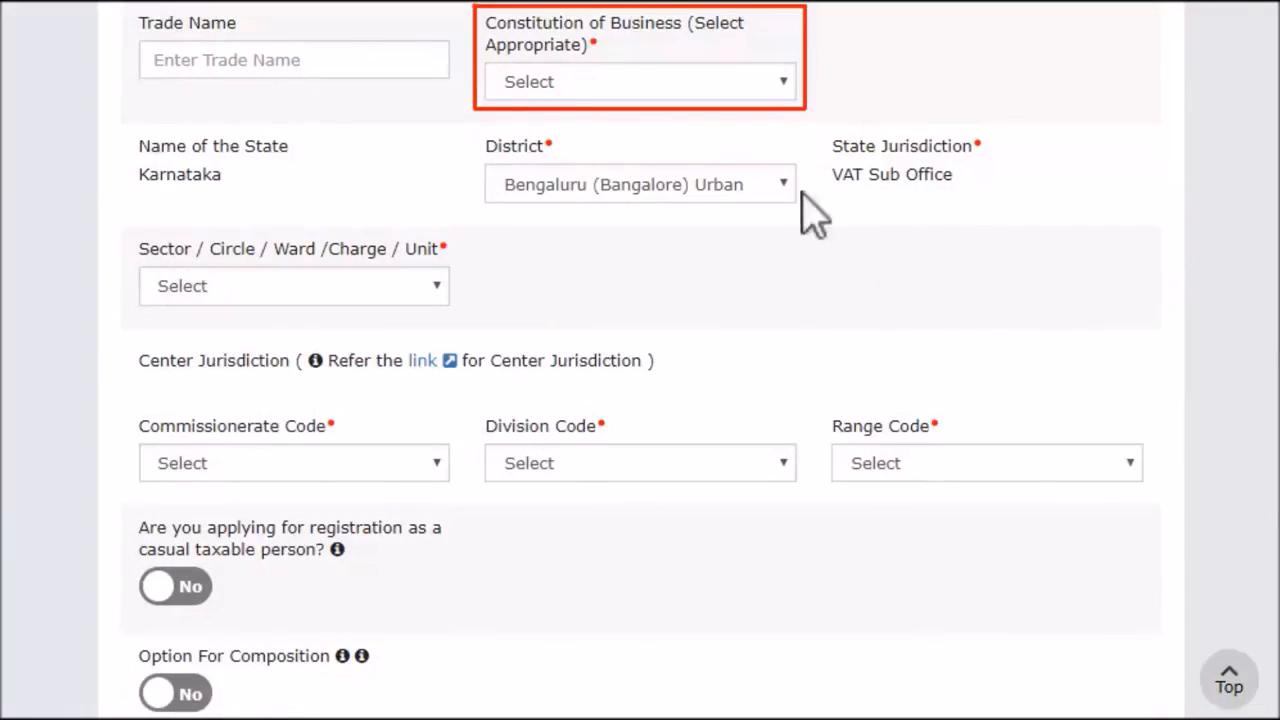
left_click(784, 82)
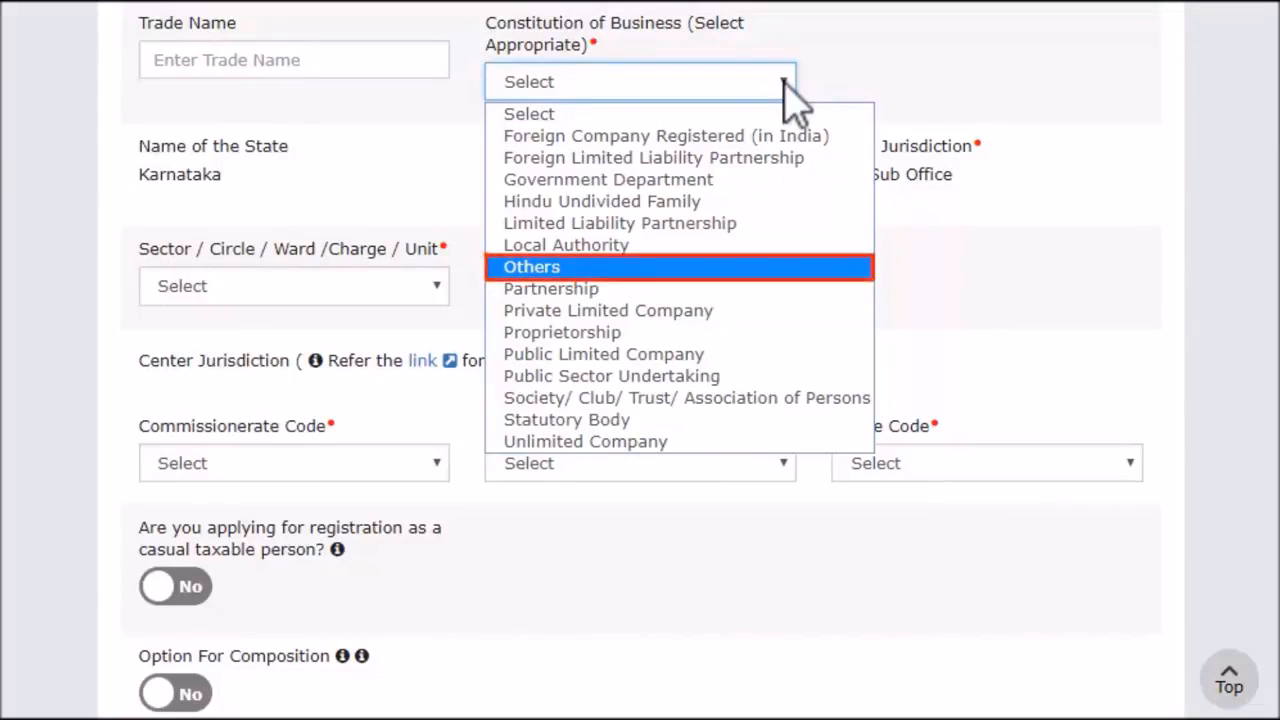
left_click(689, 267)
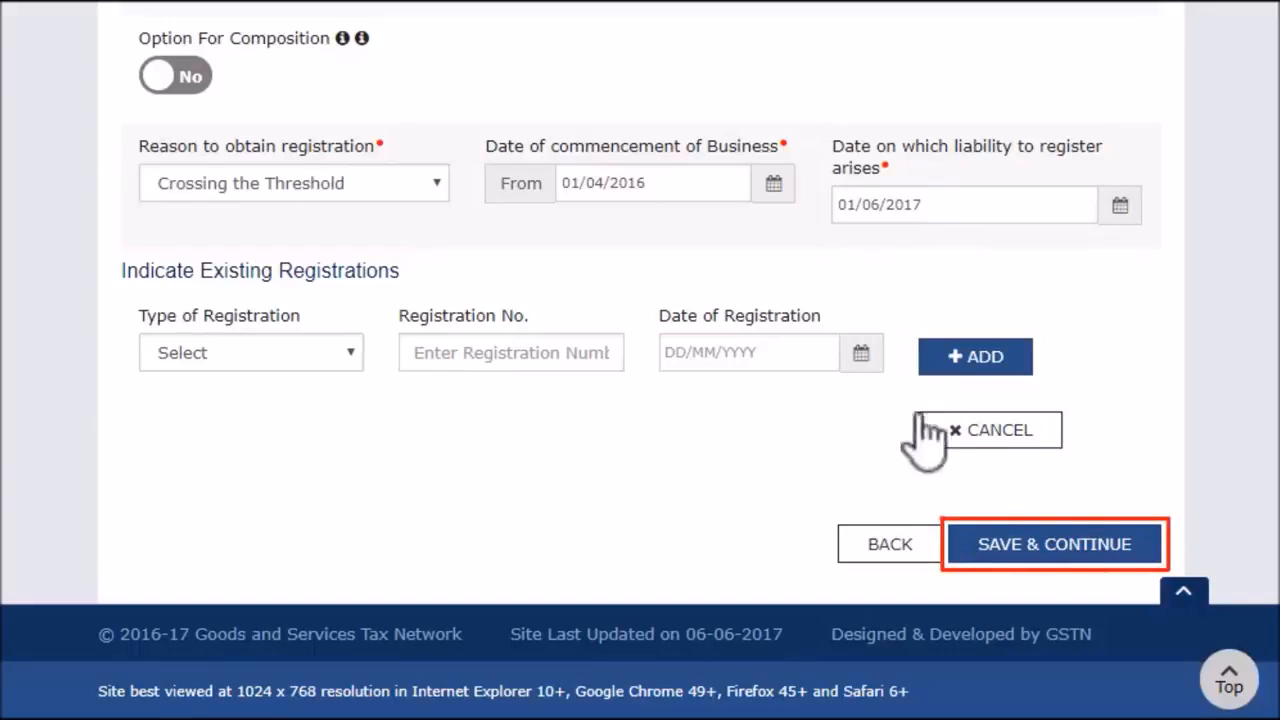
left_click(1045, 545)
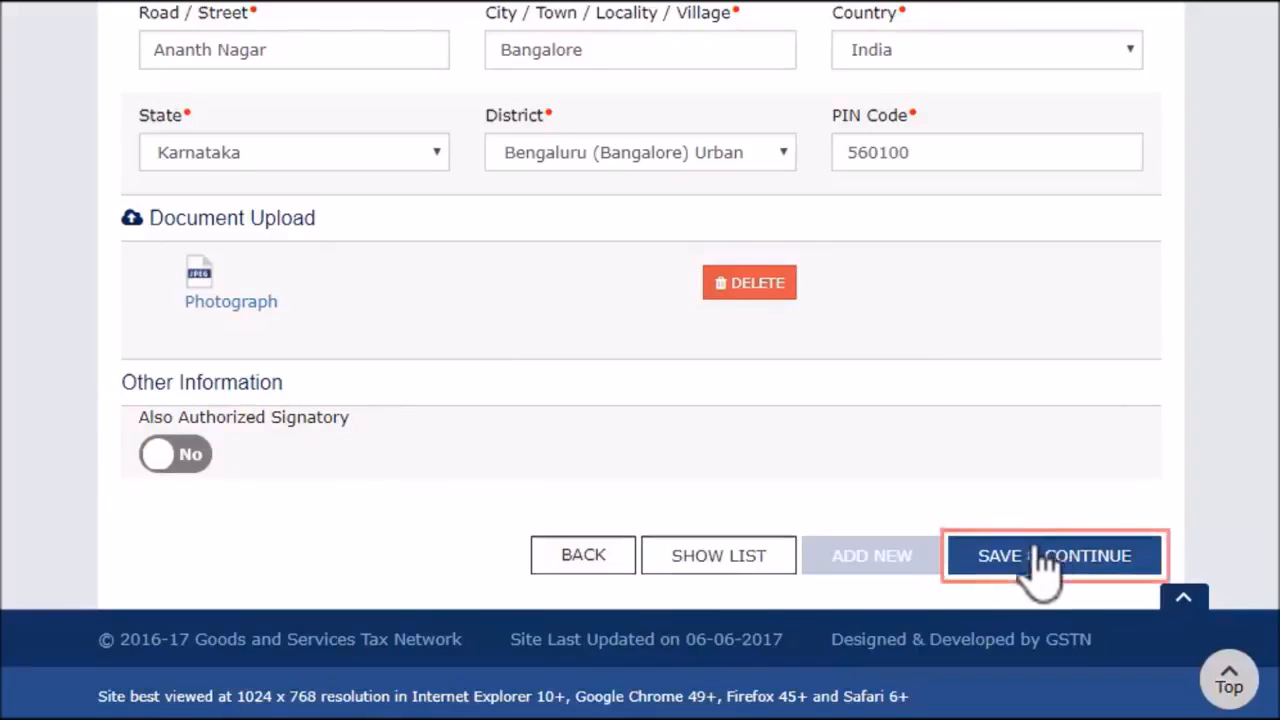
Save the promoter details and continue to the Authorized Signatory section
left_click(1023, 570)
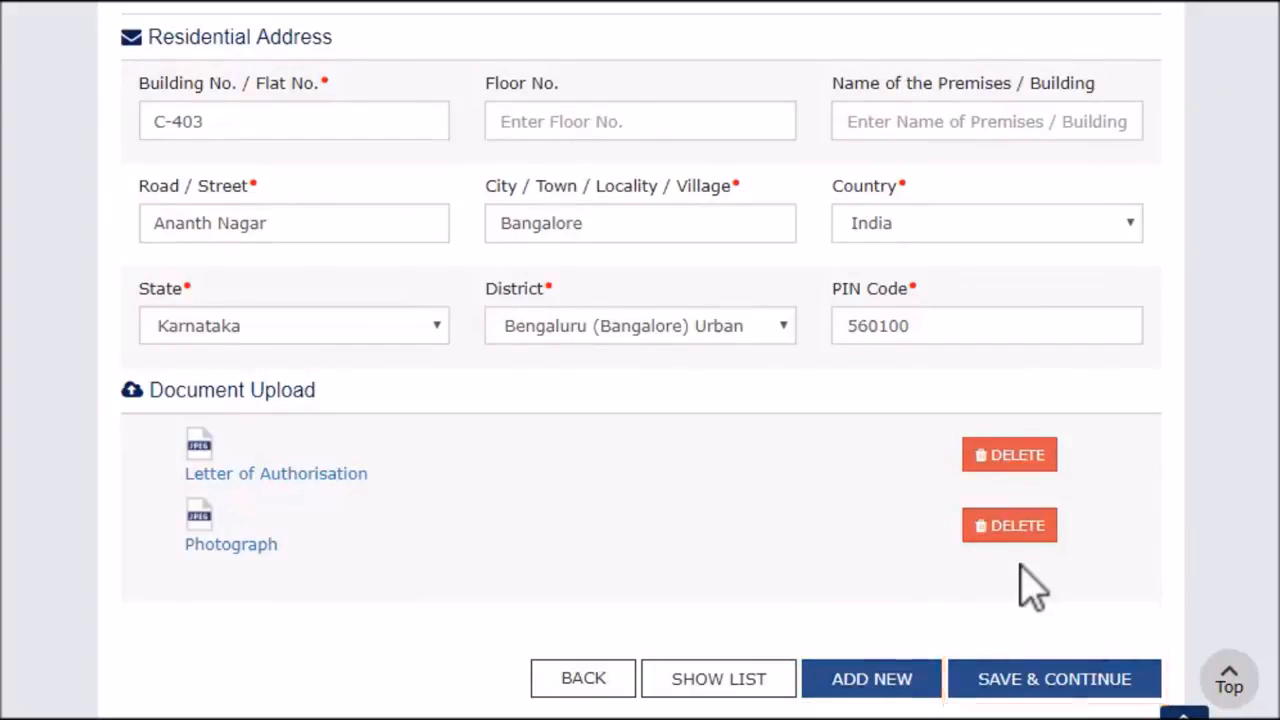
Save signatory details, then mark premises Own with Wholesale Business and save Principal Place
left_click(1055, 690)
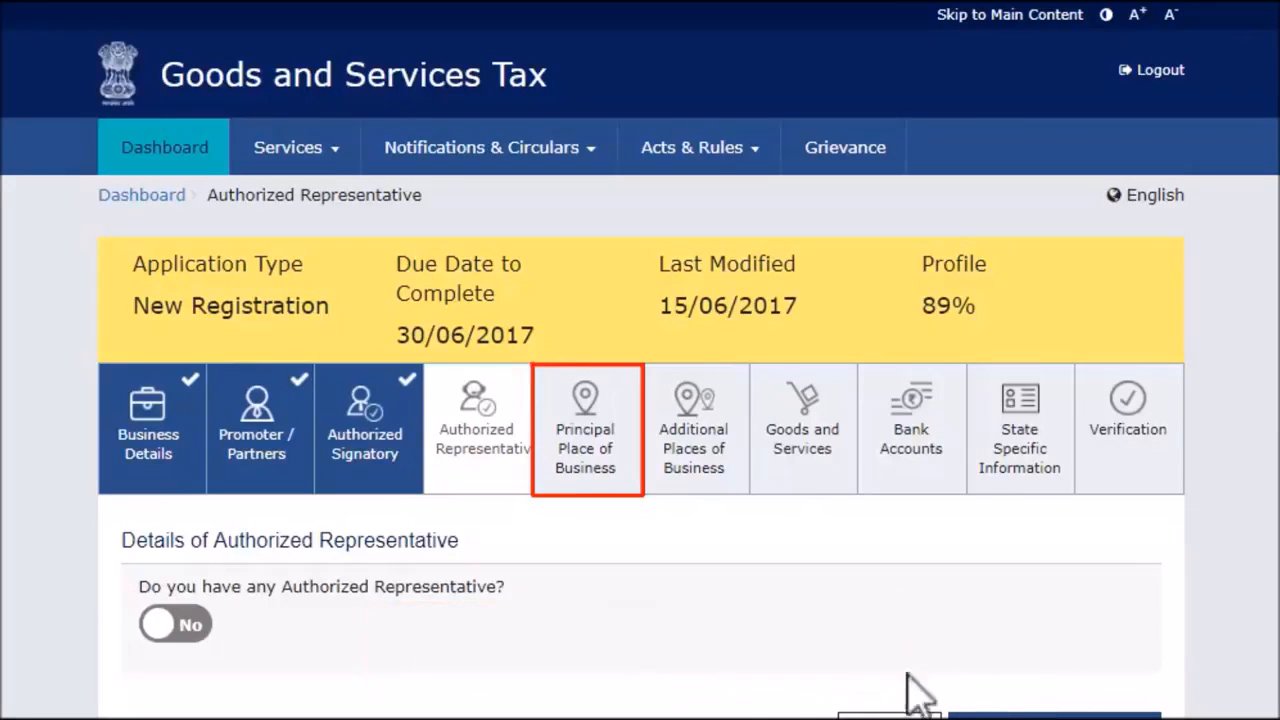
left_click(592, 452)
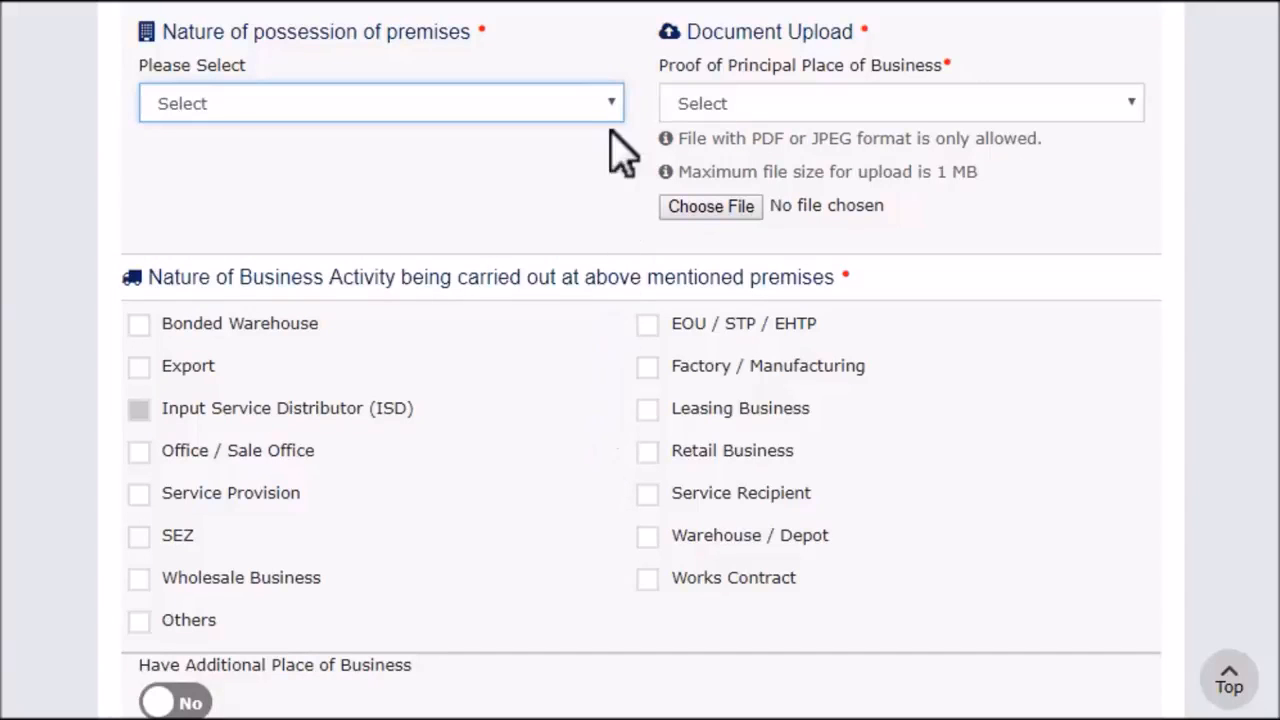
left_click(612, 103)
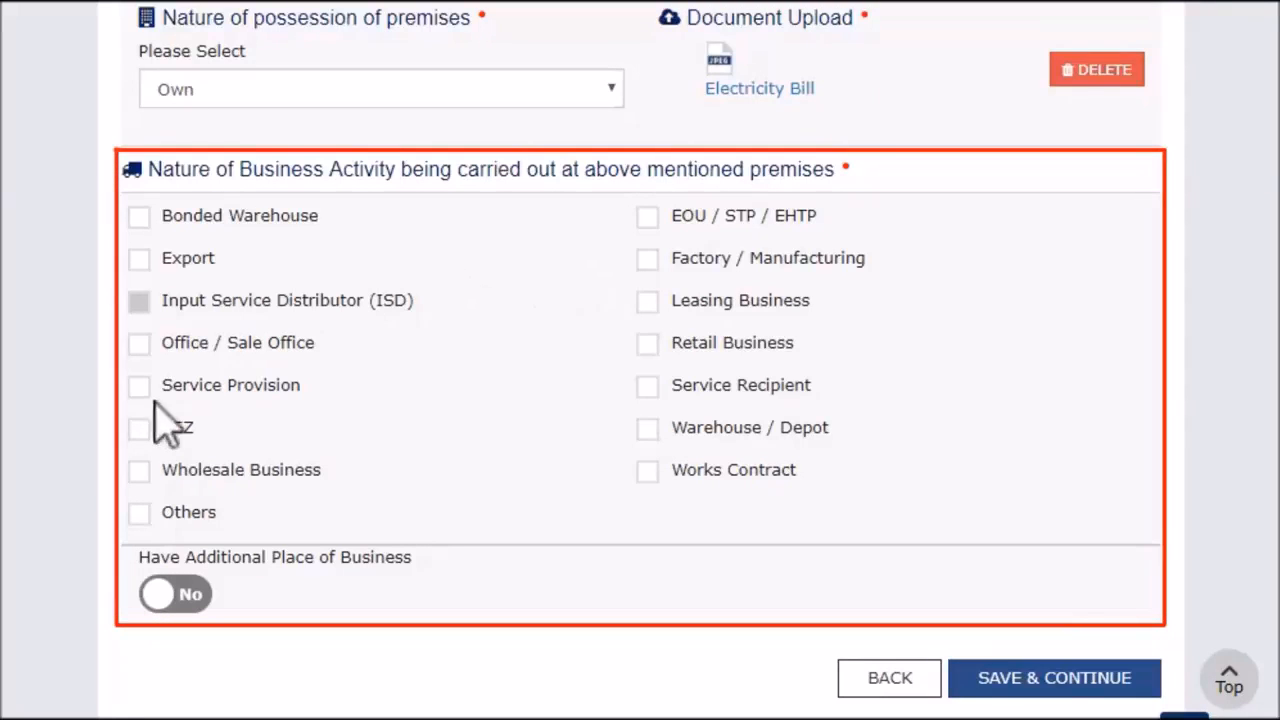
left_click(139, 470)
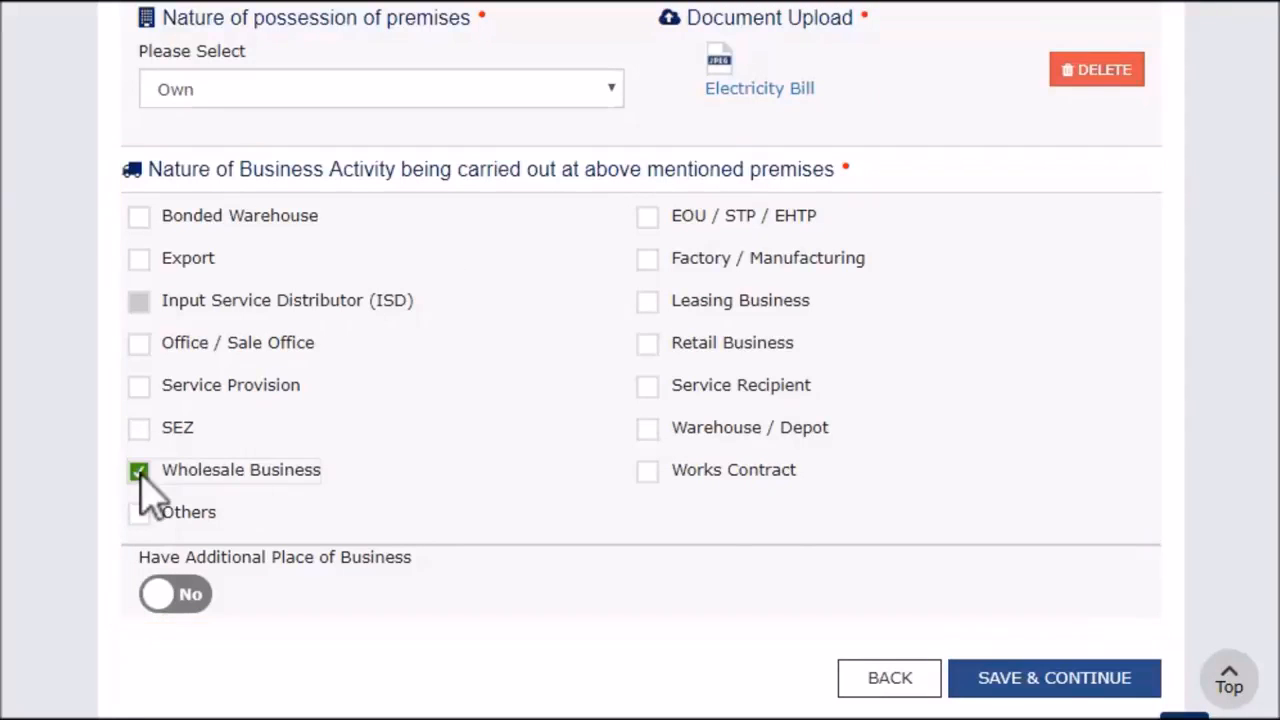
left_click(1056, 672)
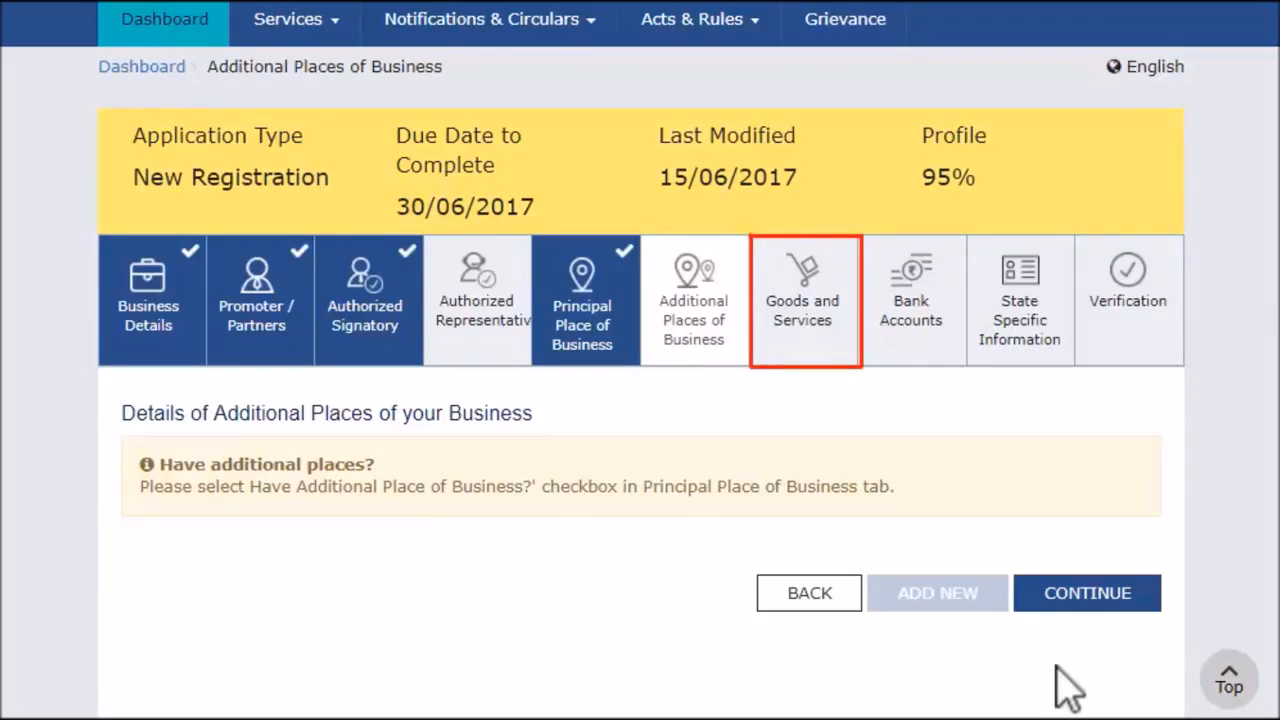
Add HSN 15121110 sunflower seed oil under Goods and save the goods details
left_click(822, 320)
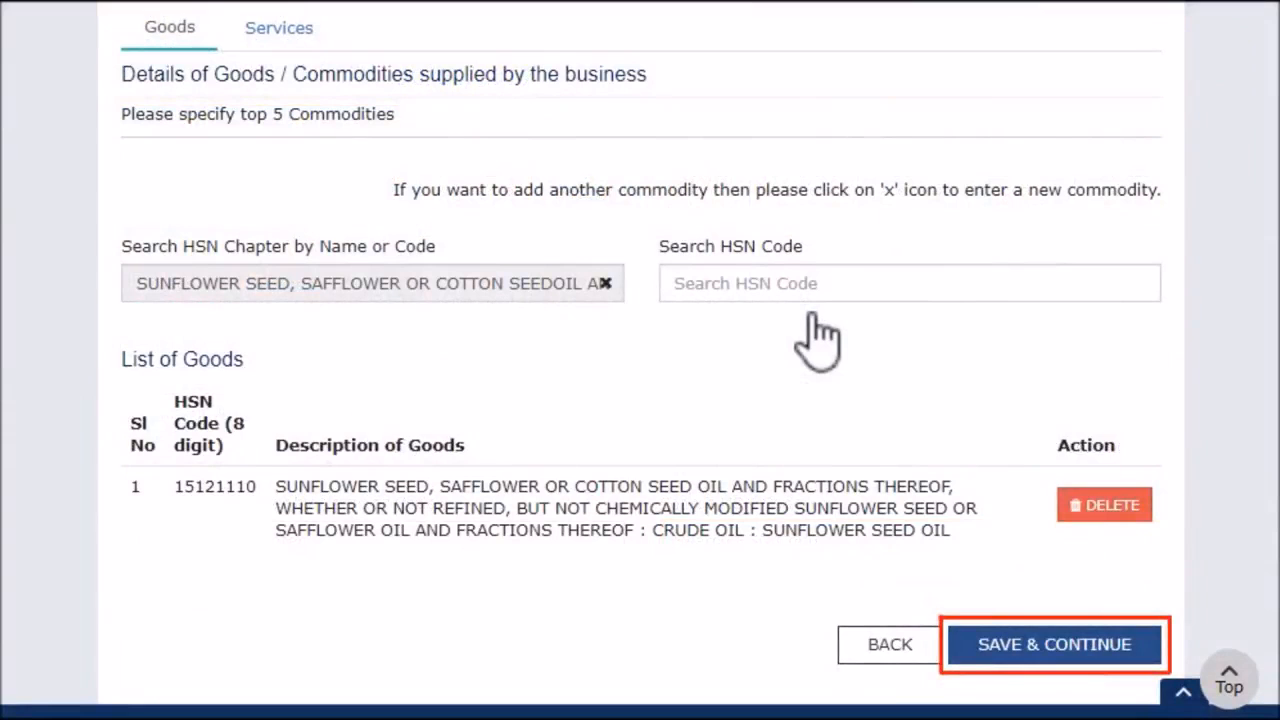
left_click(1043, 650)
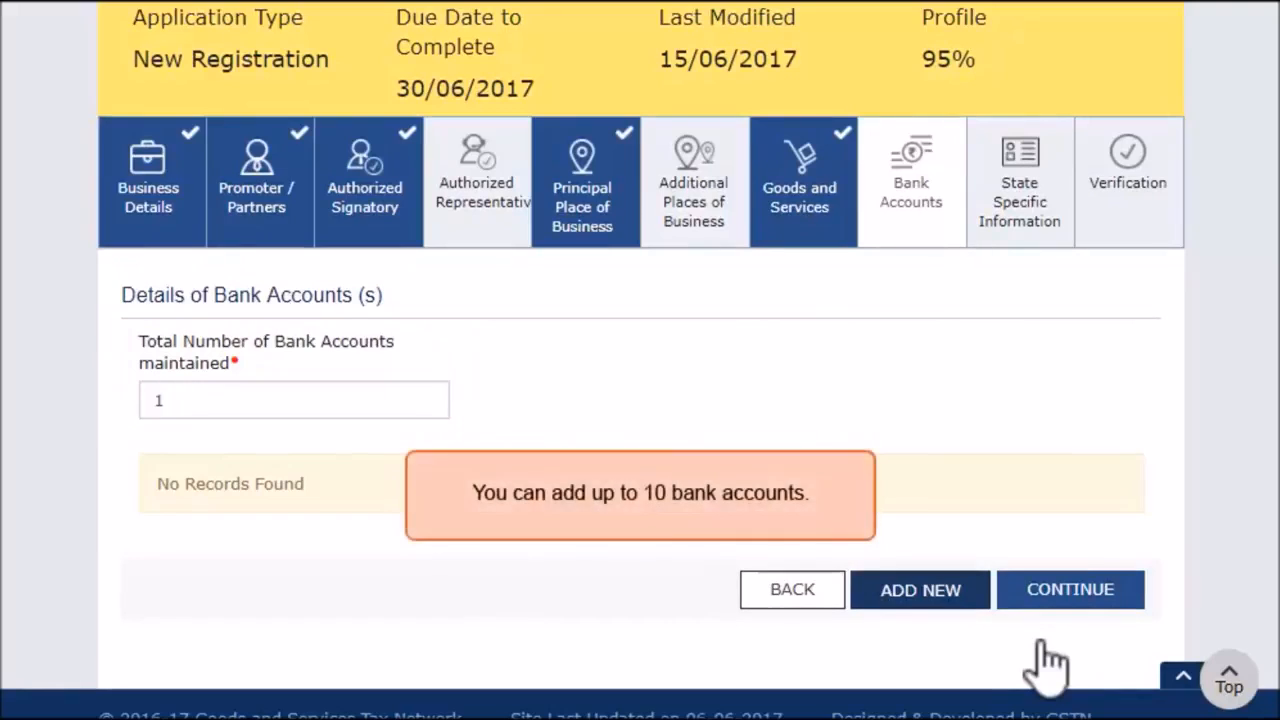
Add an Allahabad Bank current account with a bank statement as proof and save it
left_click(931, 590)
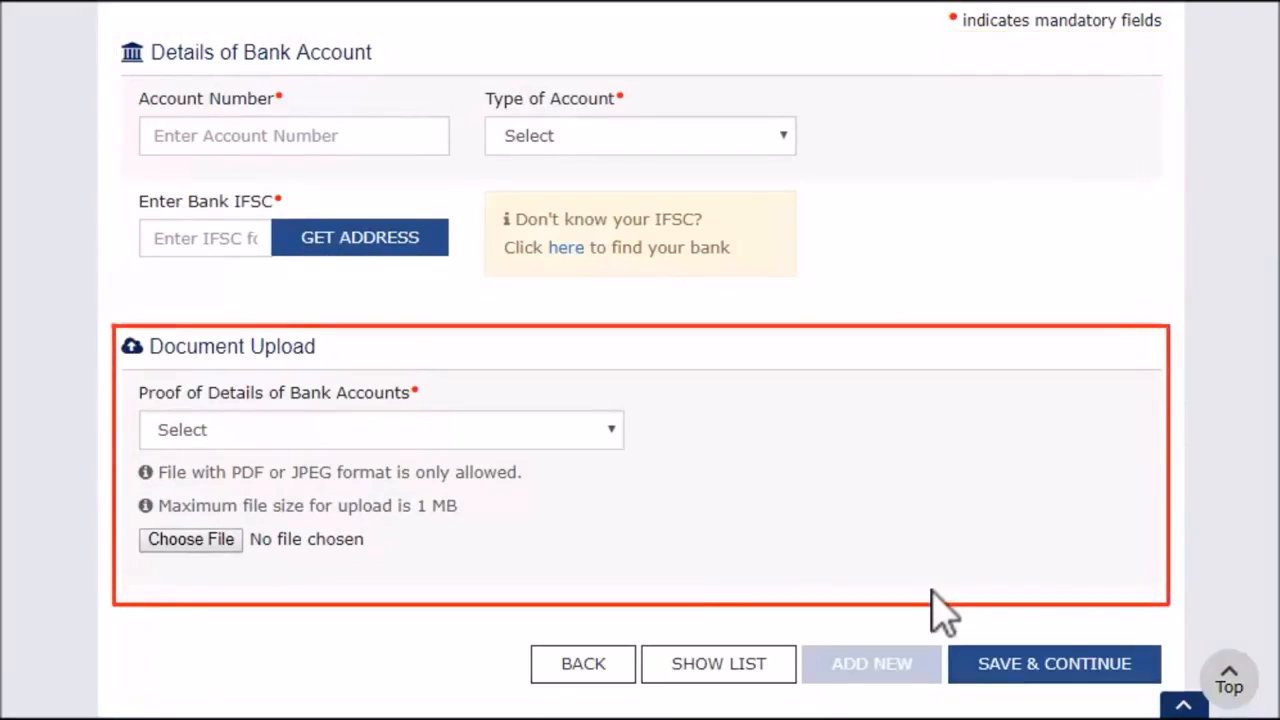
left_click(609, 429)
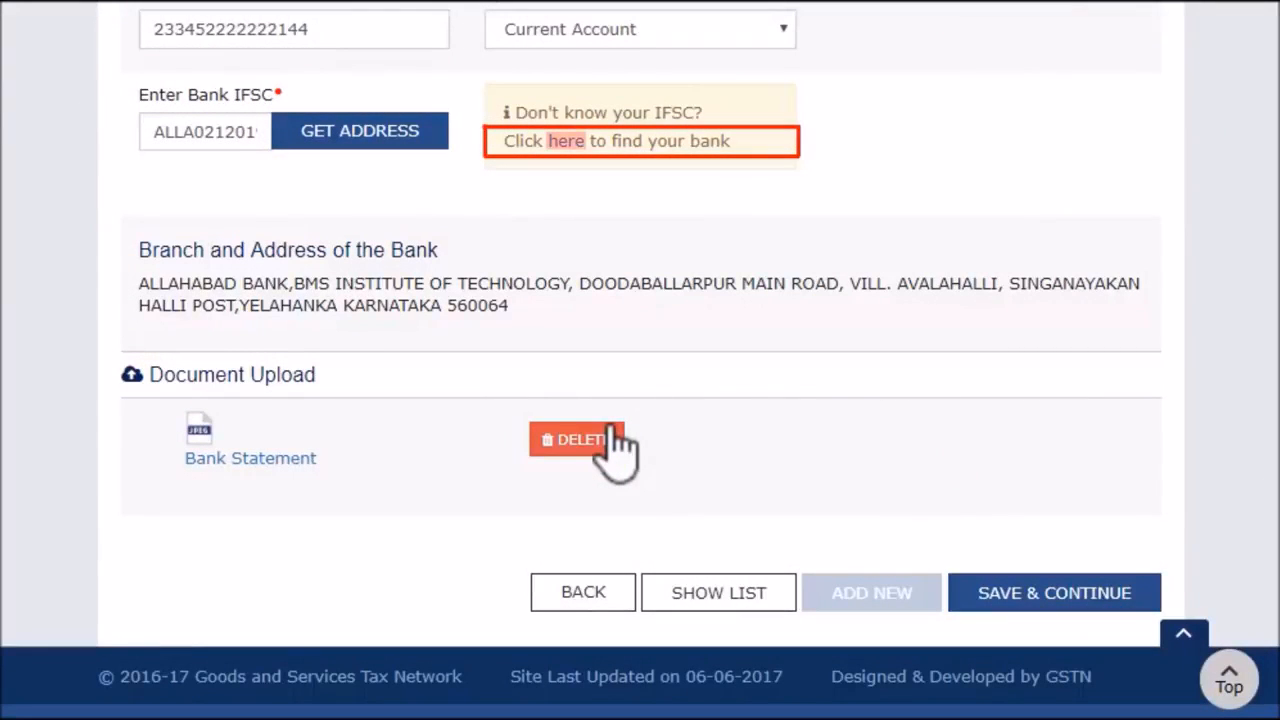
left_click(1077, 600)
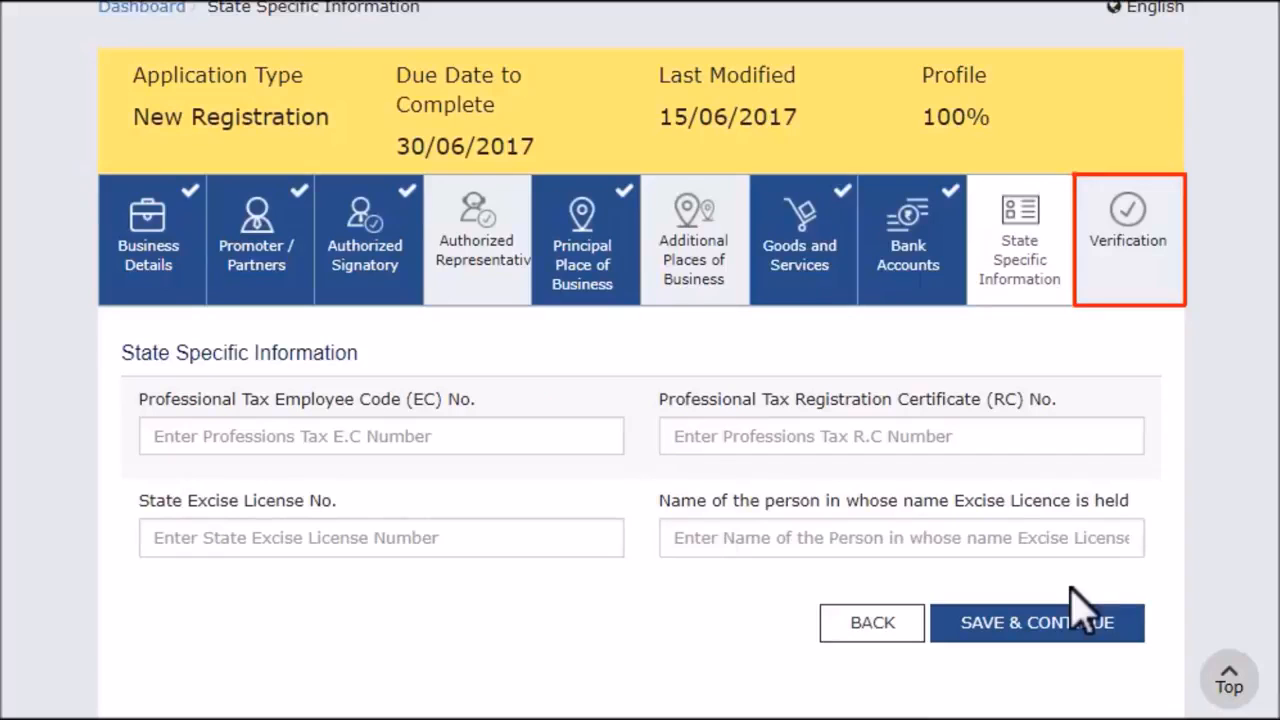
Leave State Specific Information blank and save to reach the Verification section
left_click(1035, 625)
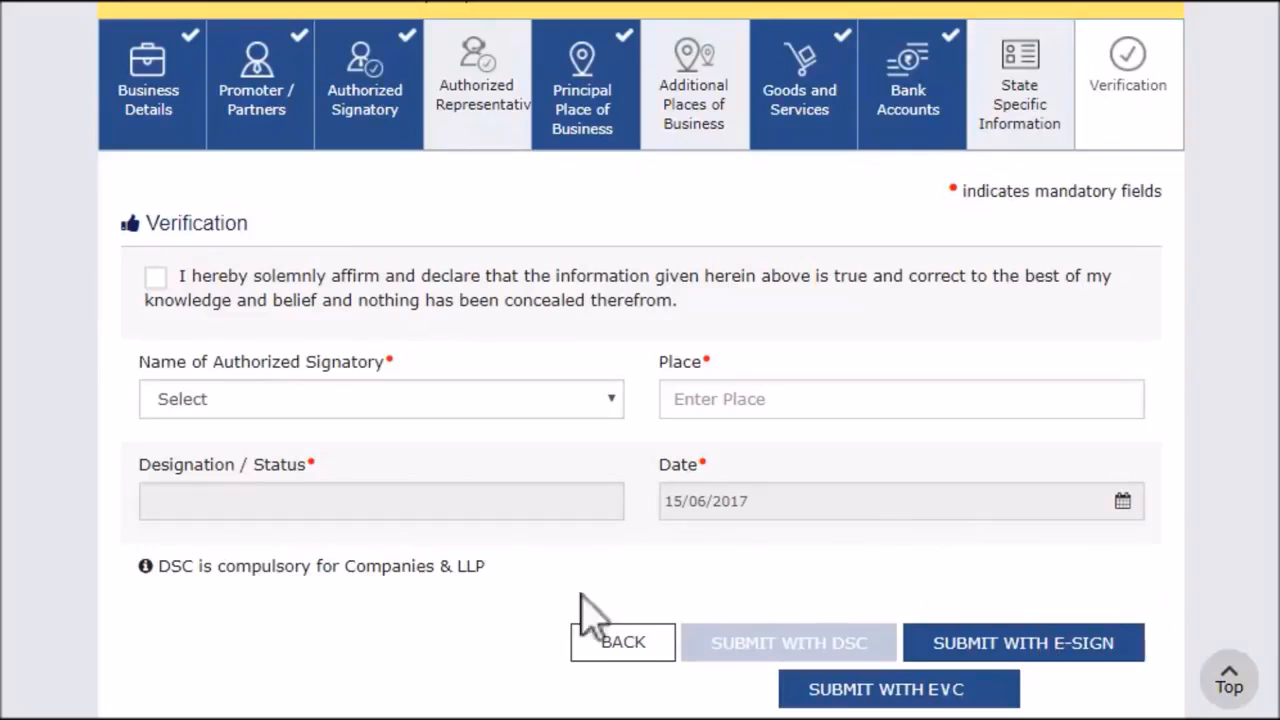
Tick the declaration that the information given is true and correct
left_click(155, 278)
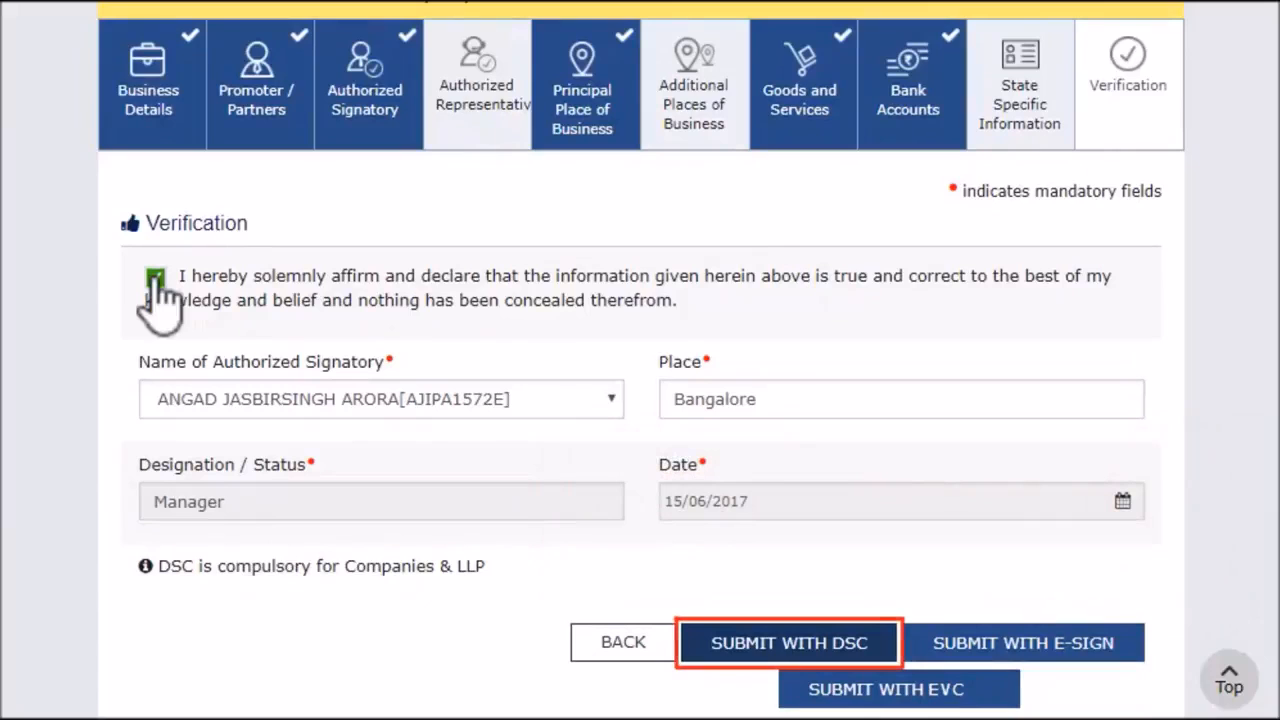
Submit the registration with DSC, accept the legal warning, and sign using the installed certificate
left_click(797, 647)
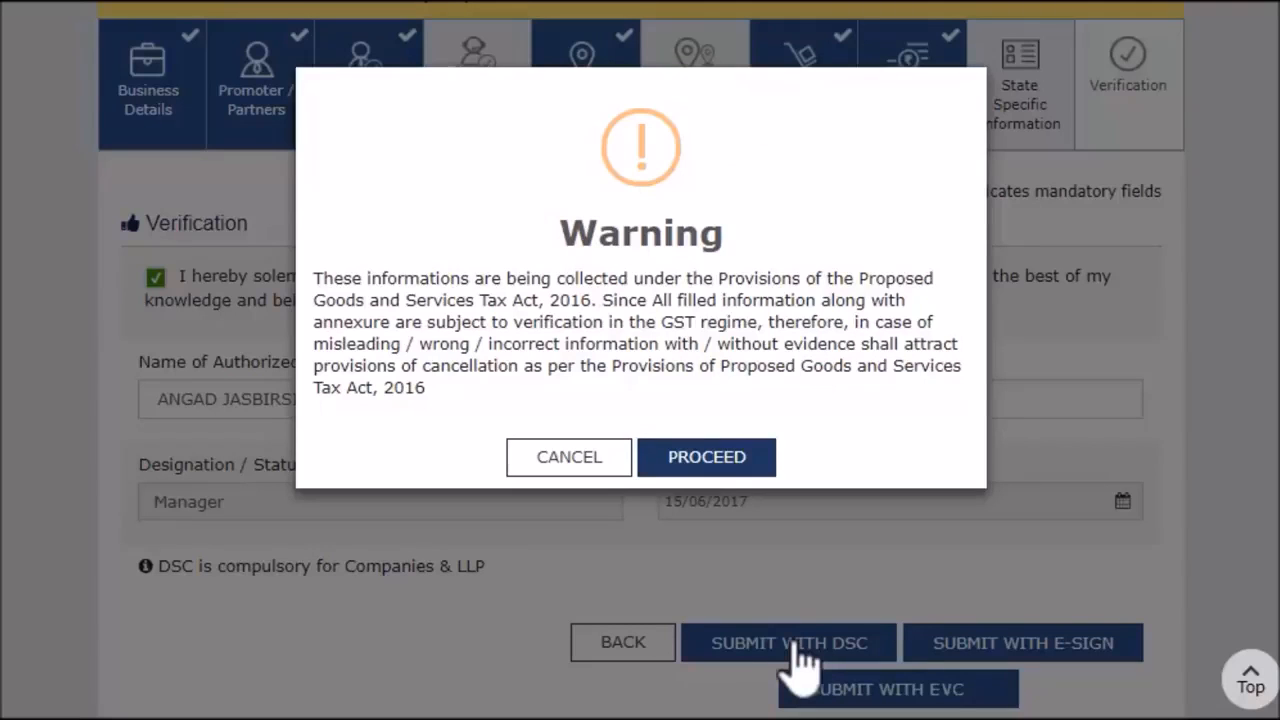
left_click(735, 458)
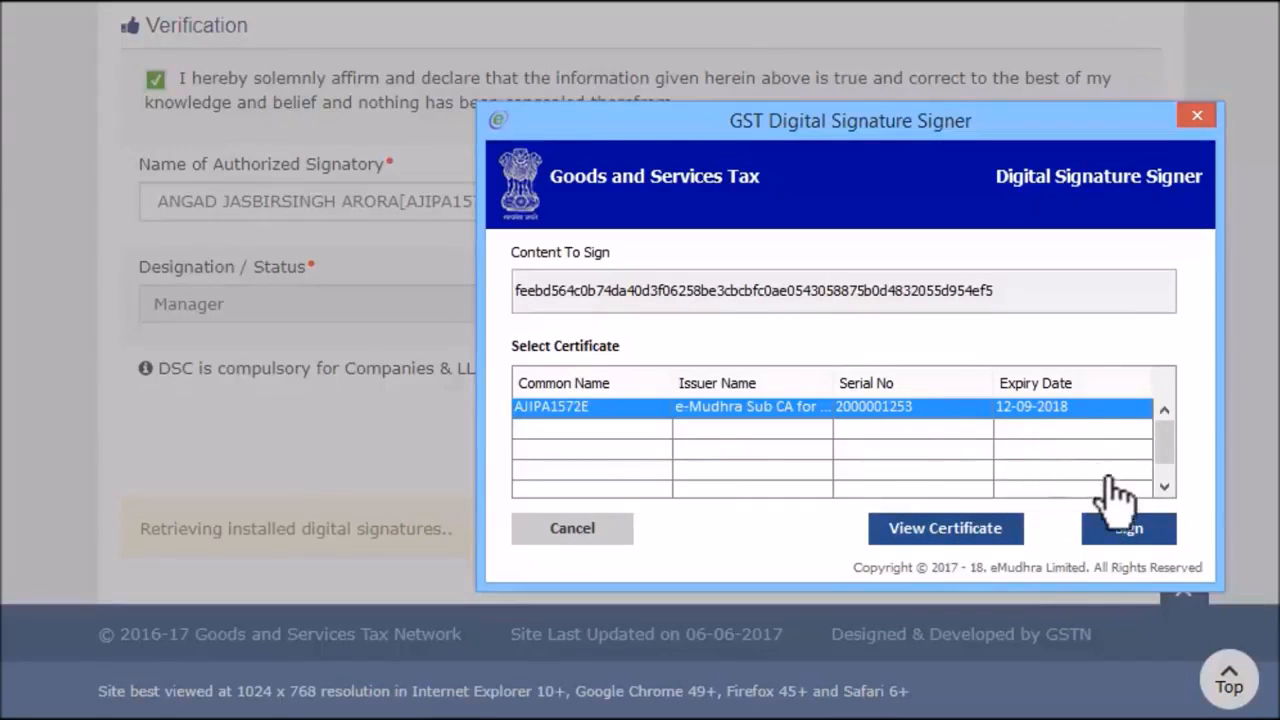
left_click(1132, 532)
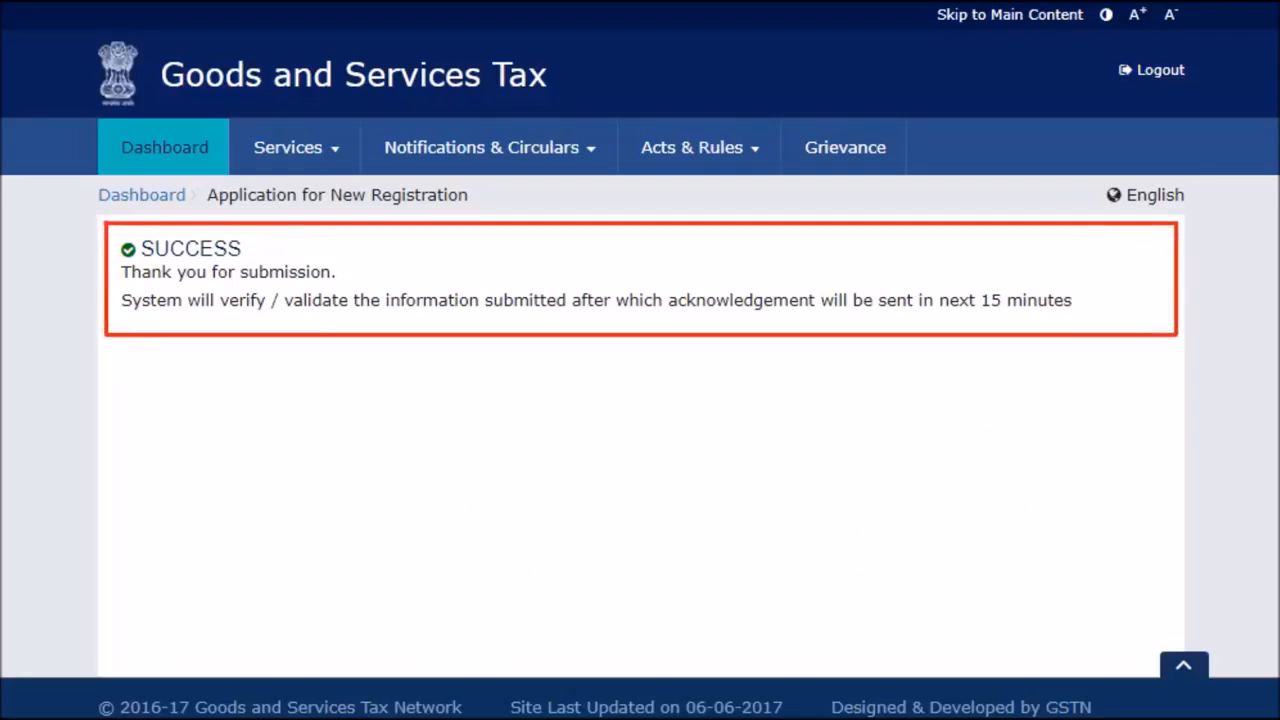